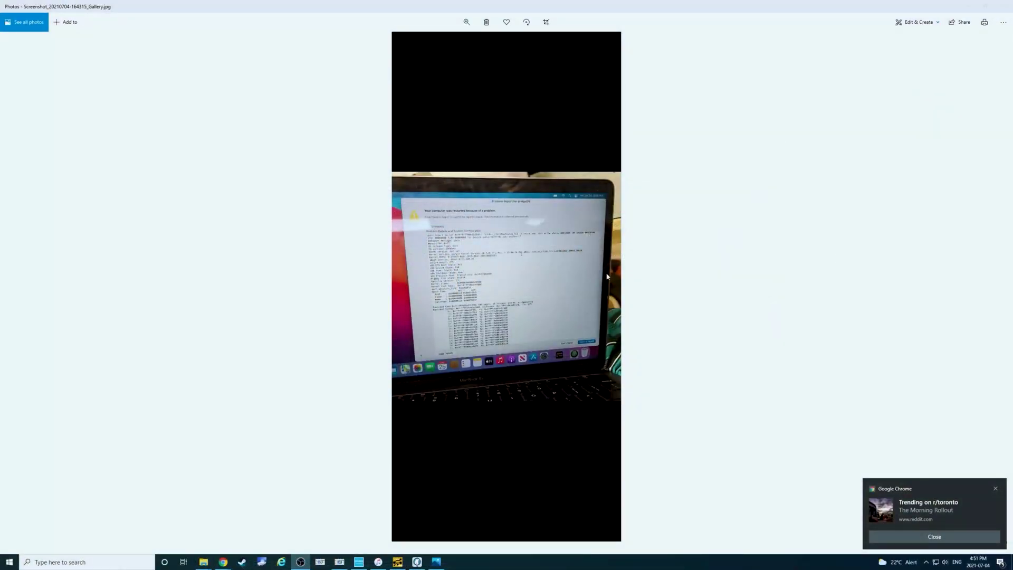
- Zoom into the problem report until the audio-tas5770L-spkr-woofer-l panic line is readable
scroll(482, 262, up, 5)
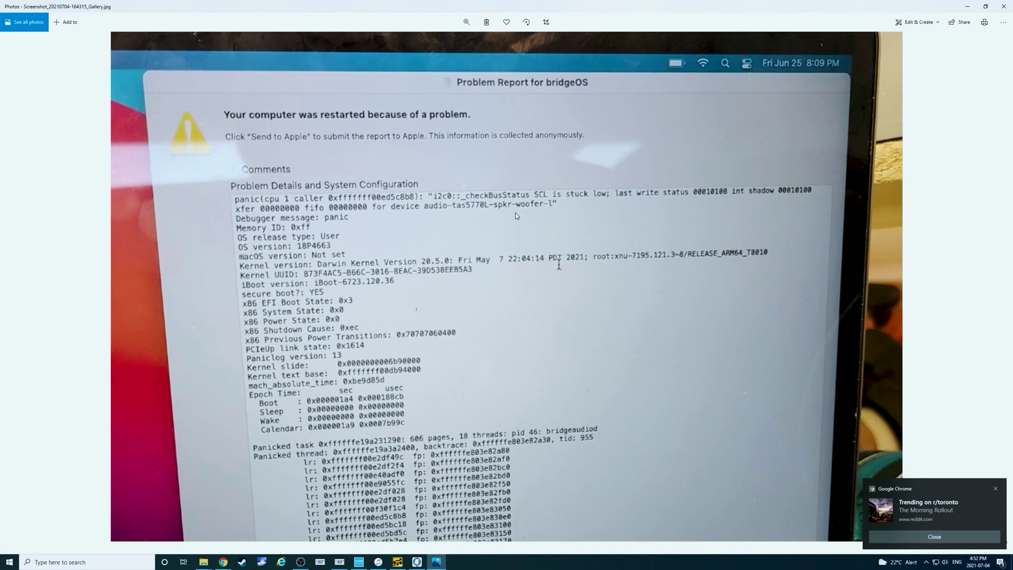
scroll(503, 211, up, 3)
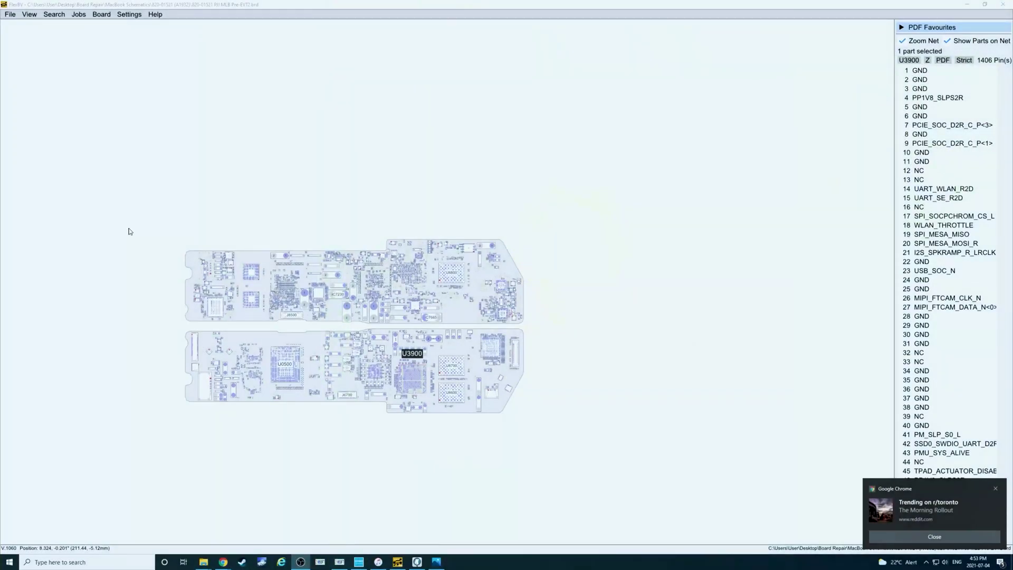
- Zoom to connector J6620 and select the PPBUS_G3H net on C6405 pin 1
scroll(361, 306, up, 5)
scroll(299, 274, down, 2)
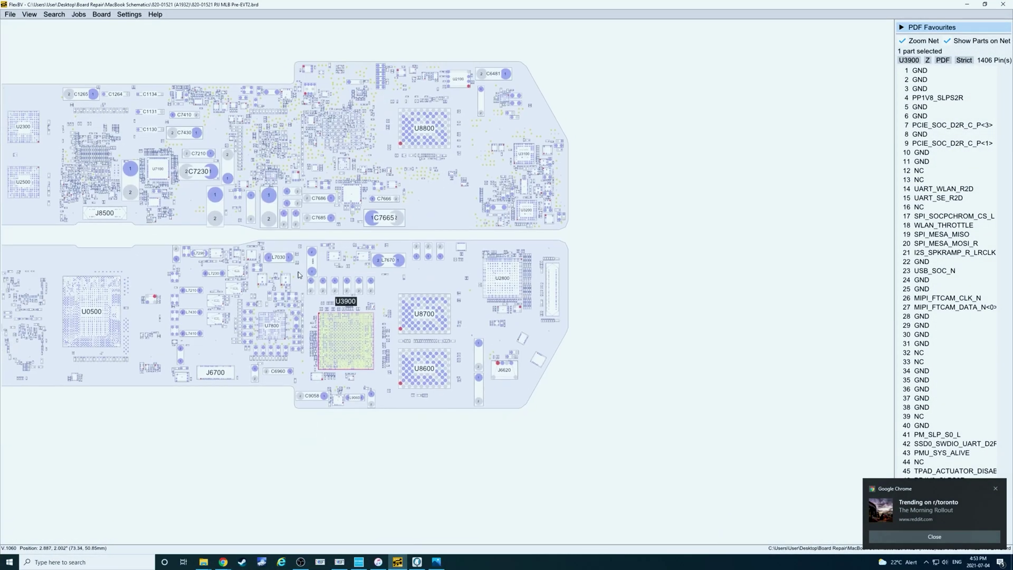
scroll(443, 369, up, 5)
scroll(449, 391, up, 3)
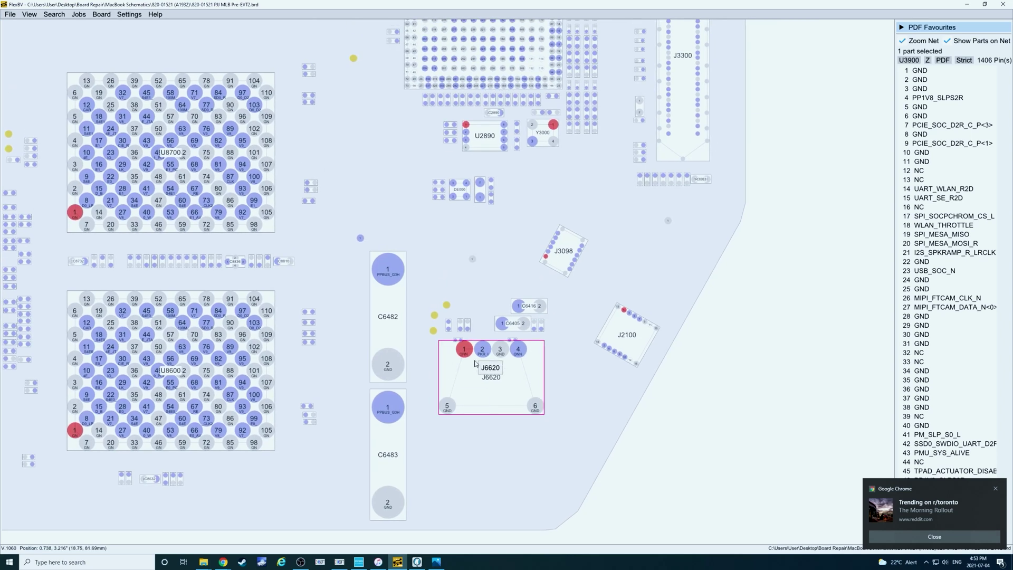
click(504, 279)
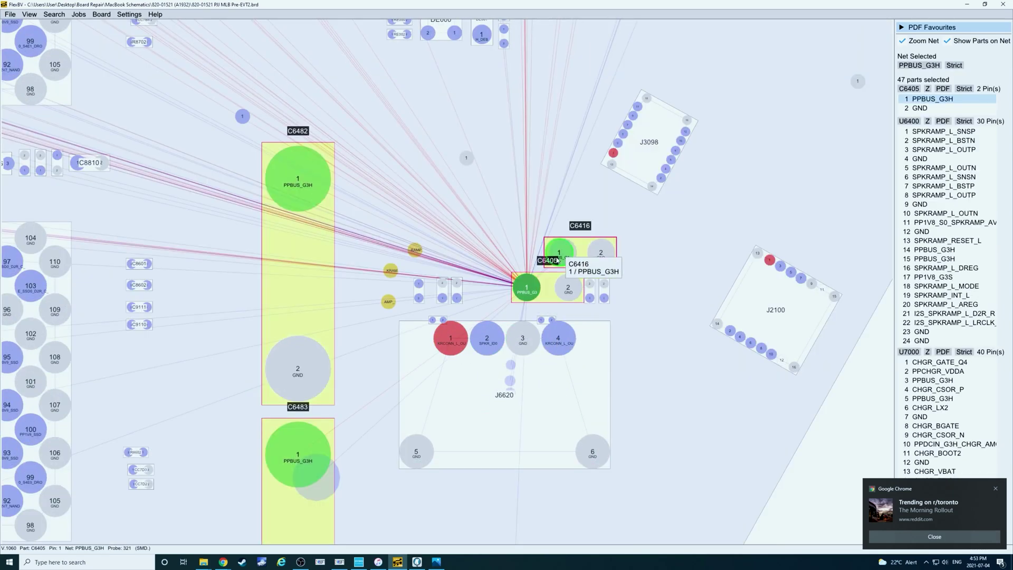
- On the nearby resistors, compare the I2S_SPKRAMP_L_R2D net and settle on I2S_SPKRAMP_L_LRCLK_R
scroll(558, 256, up, 5)
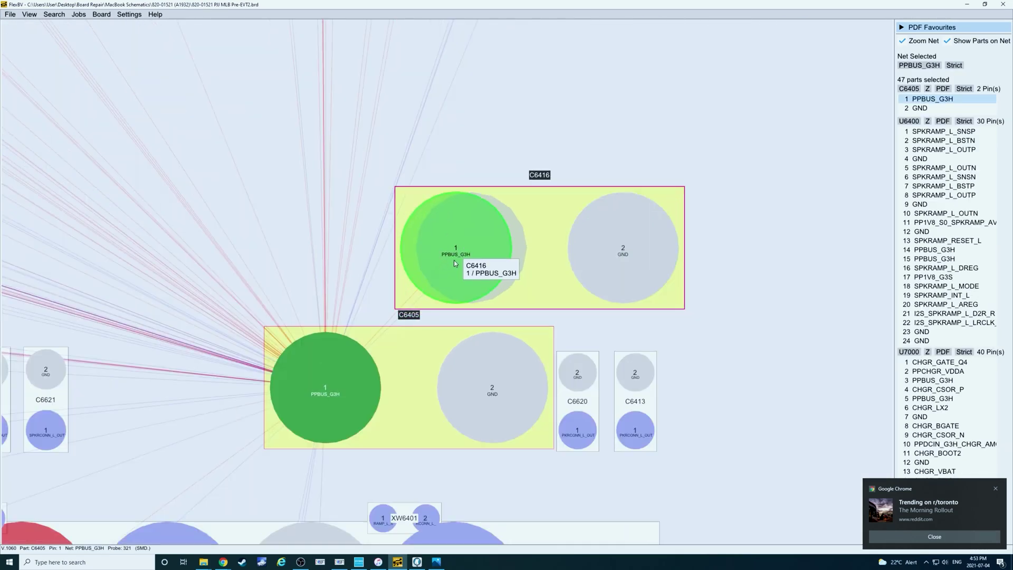
scroll(454, 262, down, 5)
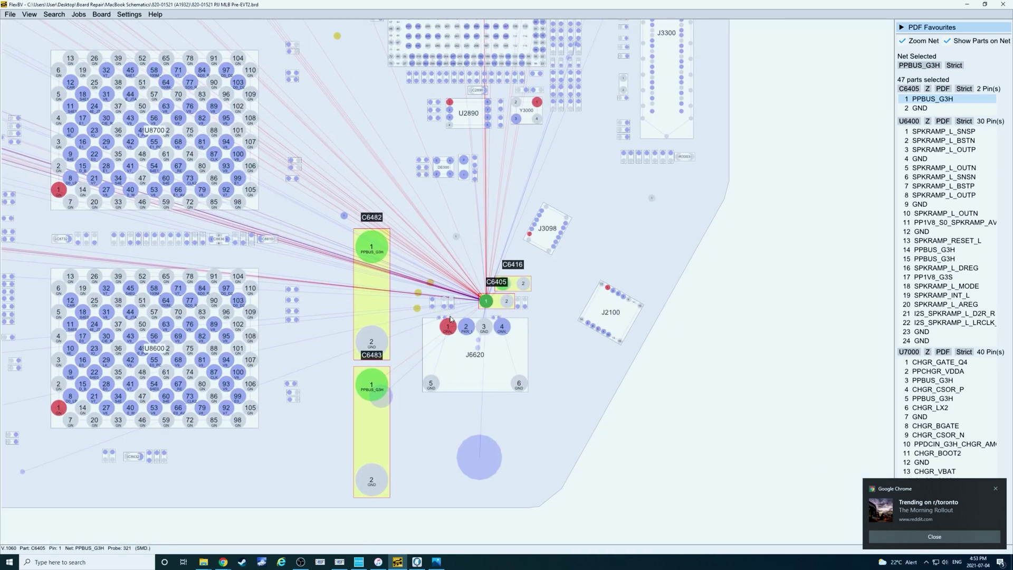
scroll(450, 318, up, 5)
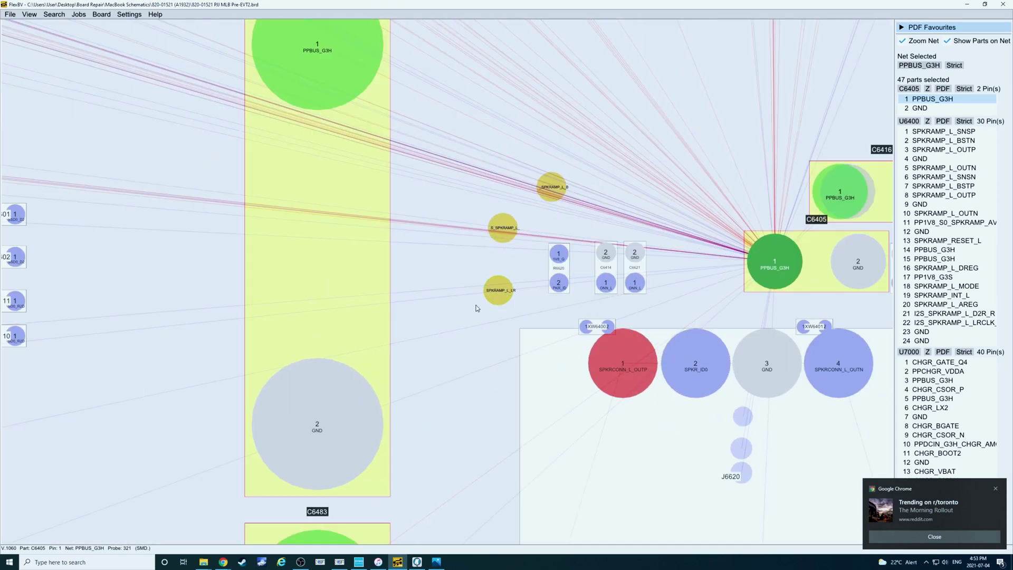
click(417, 310)
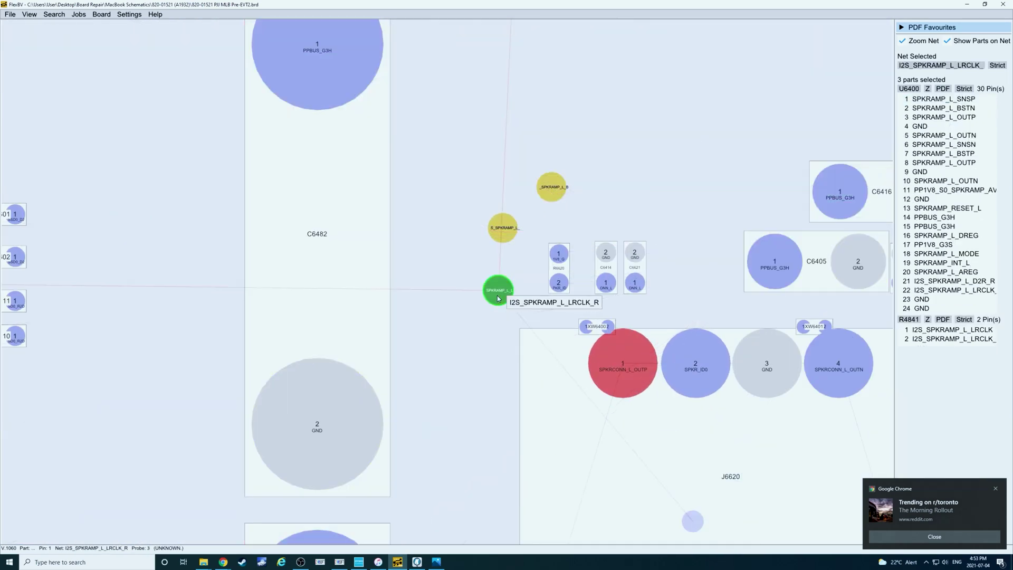
click(497, 234)
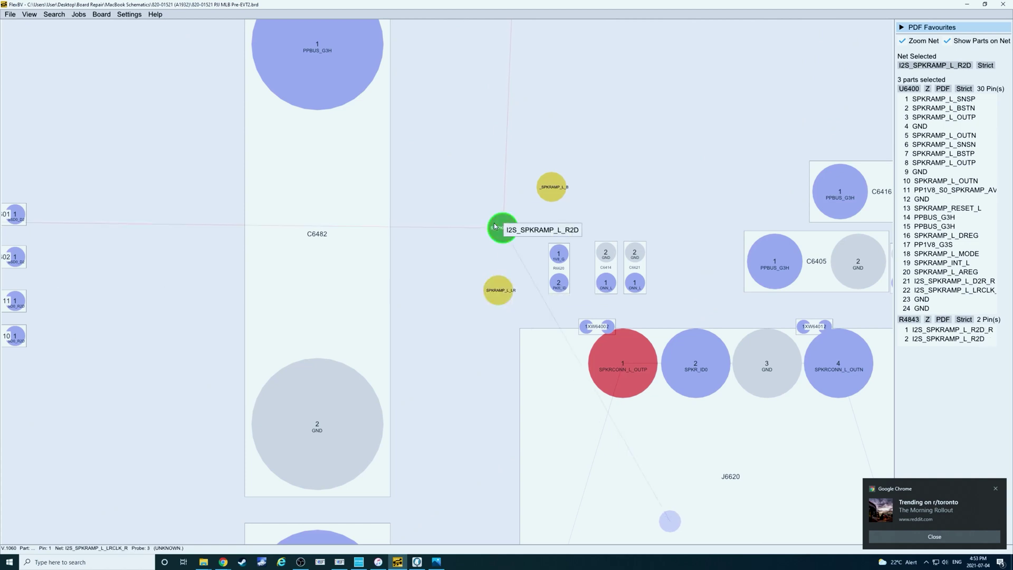
click(488, 299)
click(491, 226)
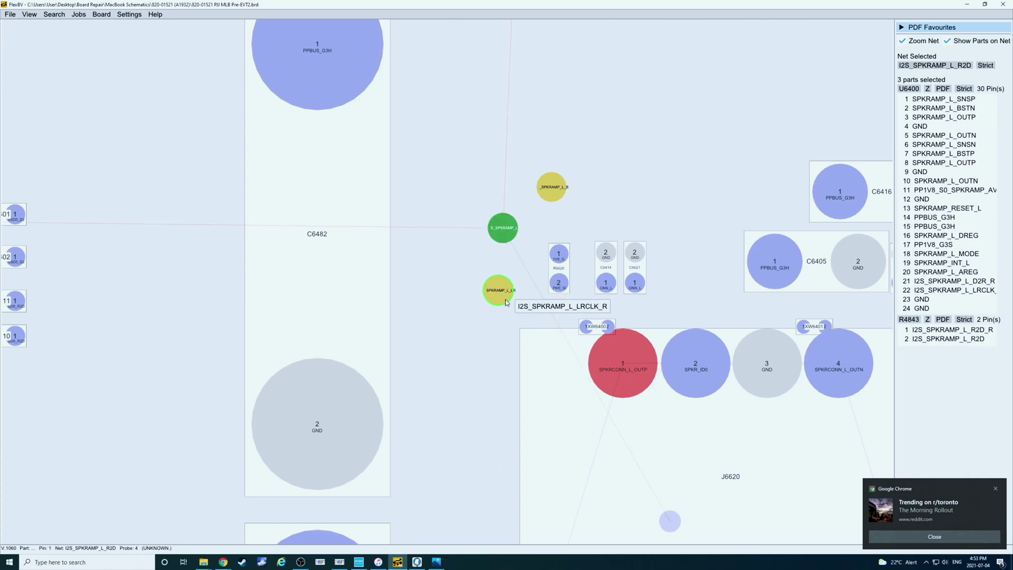
click(499, 290)
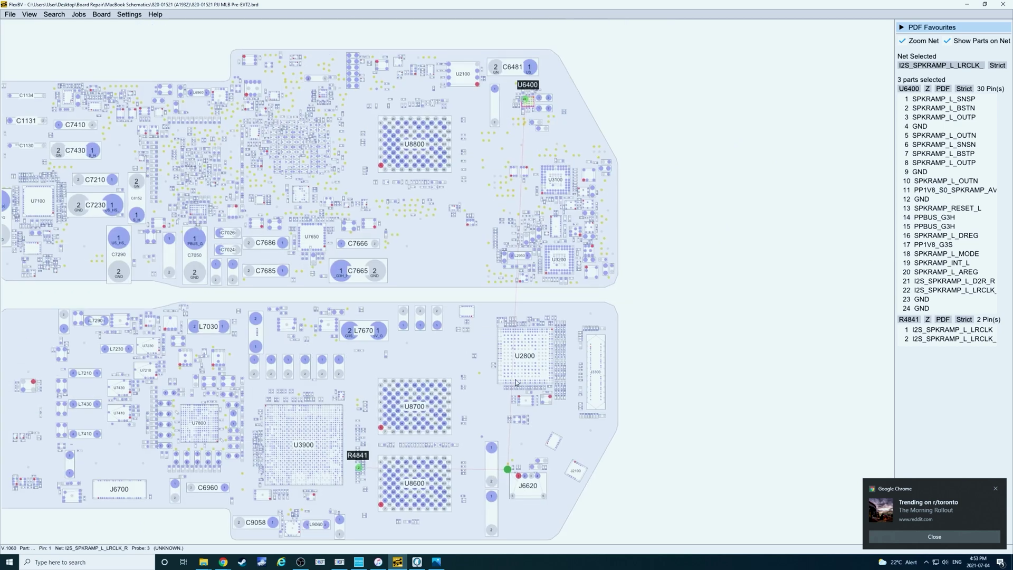
- Follow I2S_SPKRAMP_L_LRCLK_R to U6400 and inspect the options for its pin 18
scroll(518, 290, up, 5)
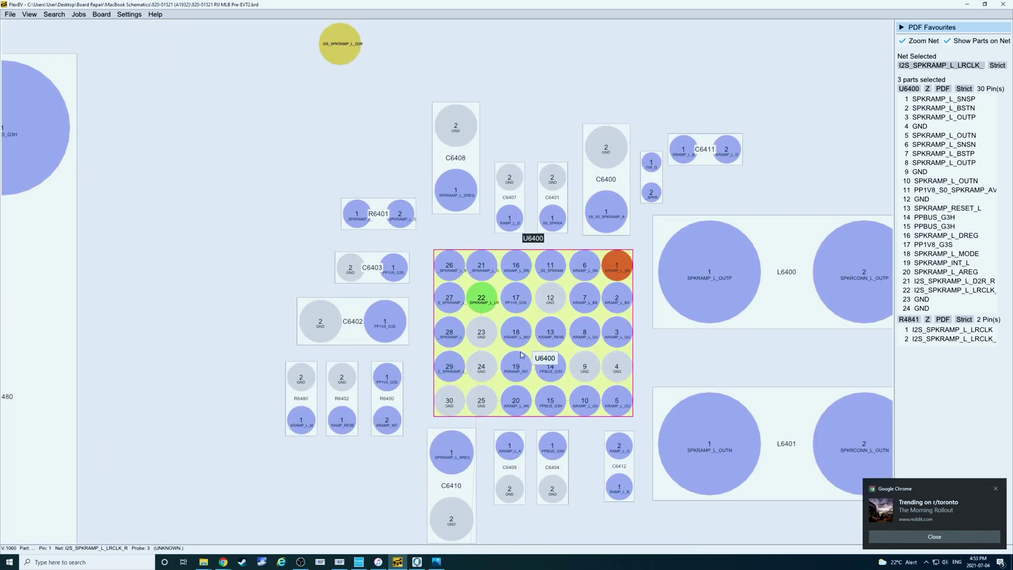
drag(520, 354, 530, 292)
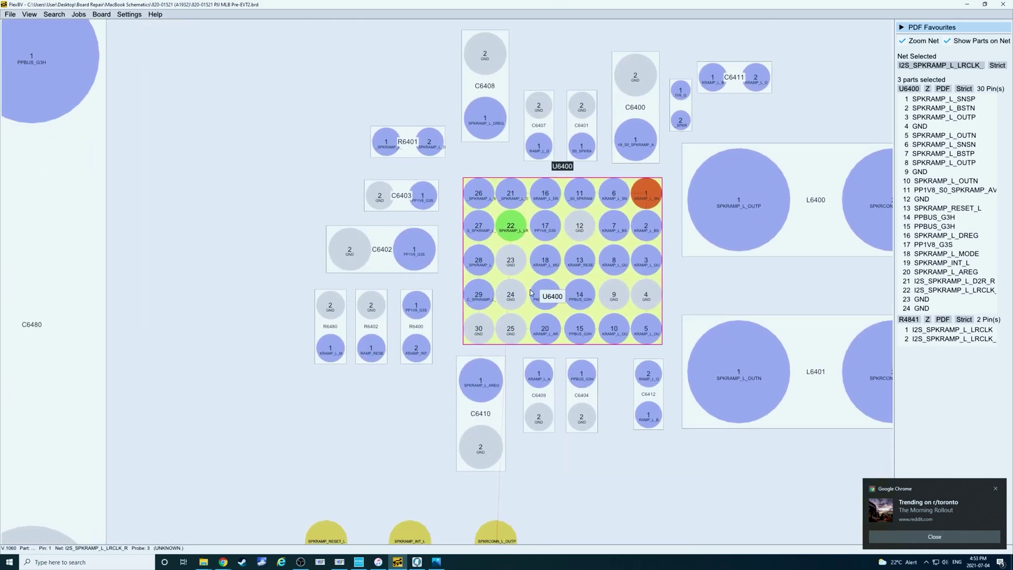
right_click(547, 264)
key(Escape)
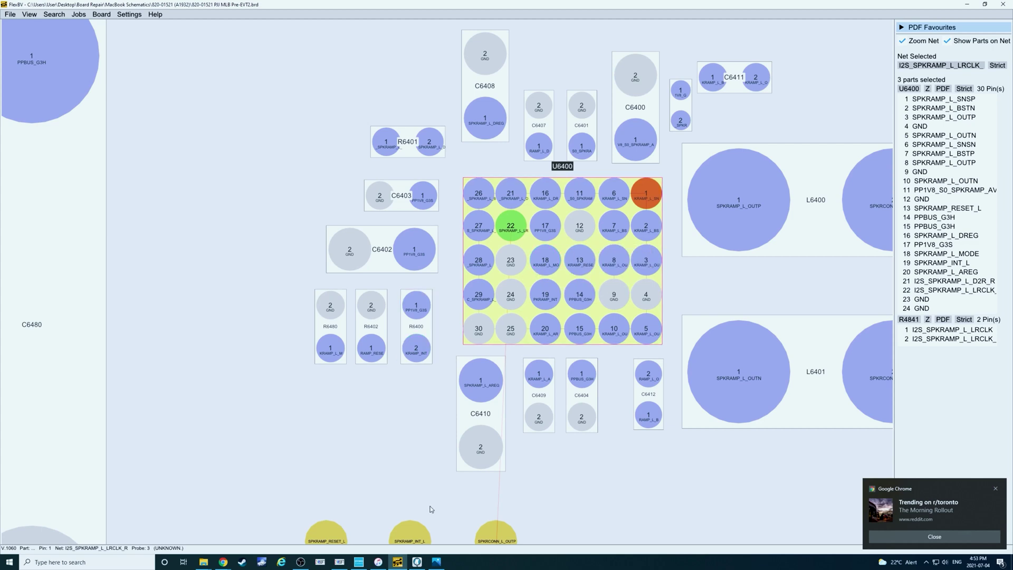
- Review the bridgeOS panic report blaming audio-tas5770L-spkr-woofer-l, then minimize it
click(435, 562)
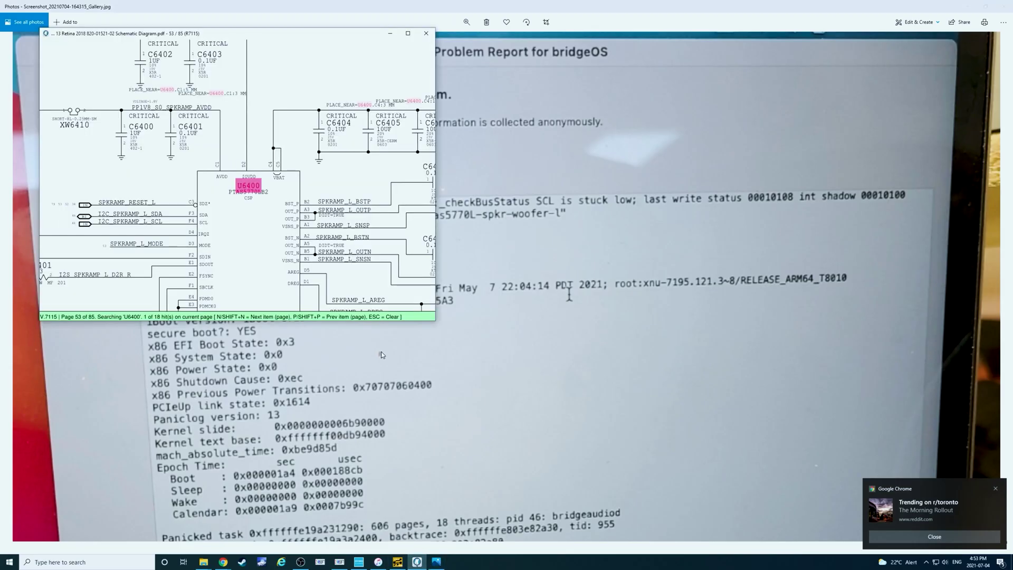
scroll(216, 181, down, 5)
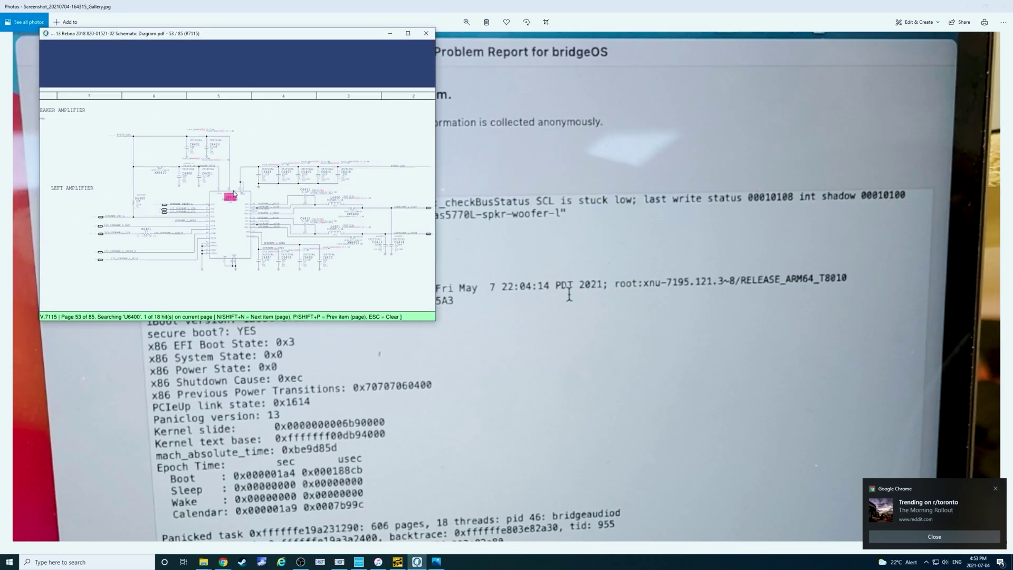
scroll(240, 174, down, 3)
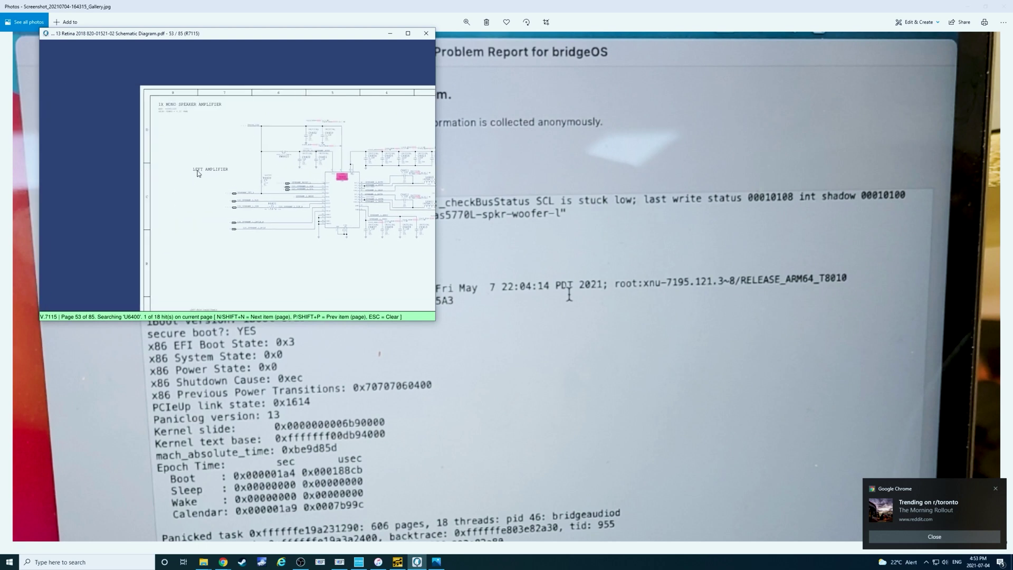
scroll(177, 175, up, 3)
scroll(311, 199, up, 4)
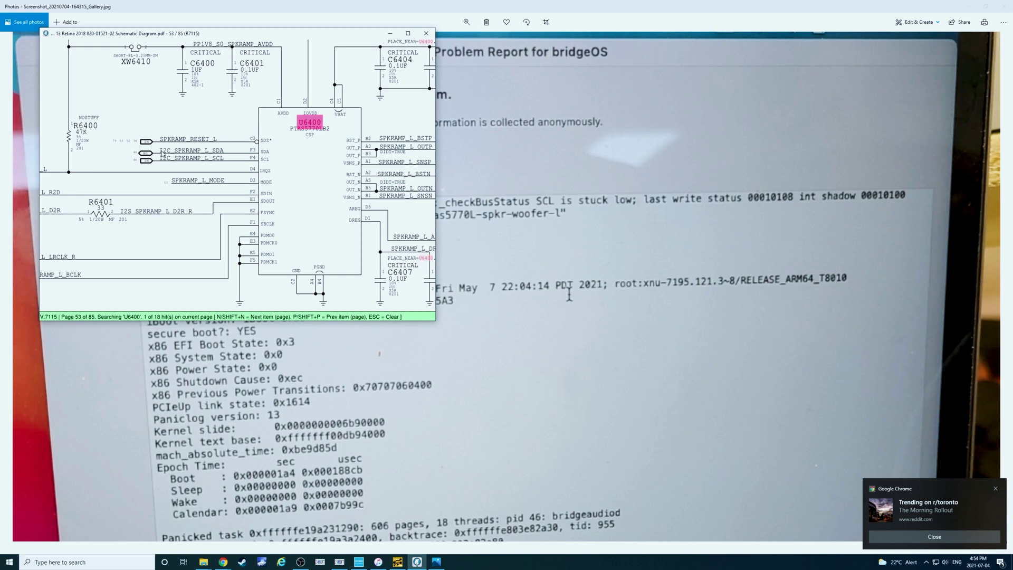
click(550, 455)
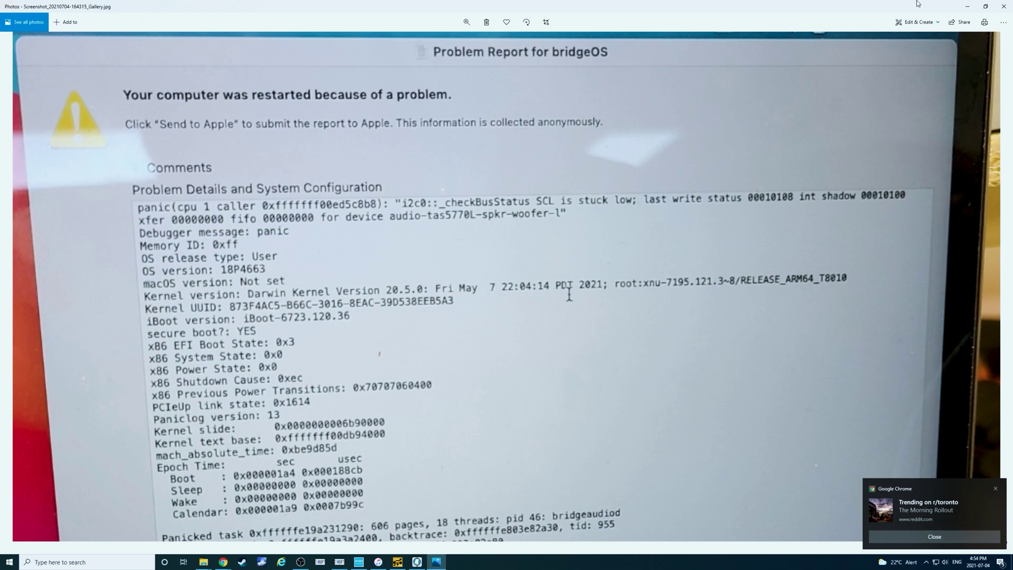
click(967, 7)
- Scroll the U6400 schematic page, then bring the board view forward and zoom on U6400
scroll(289, 213, up, 2)
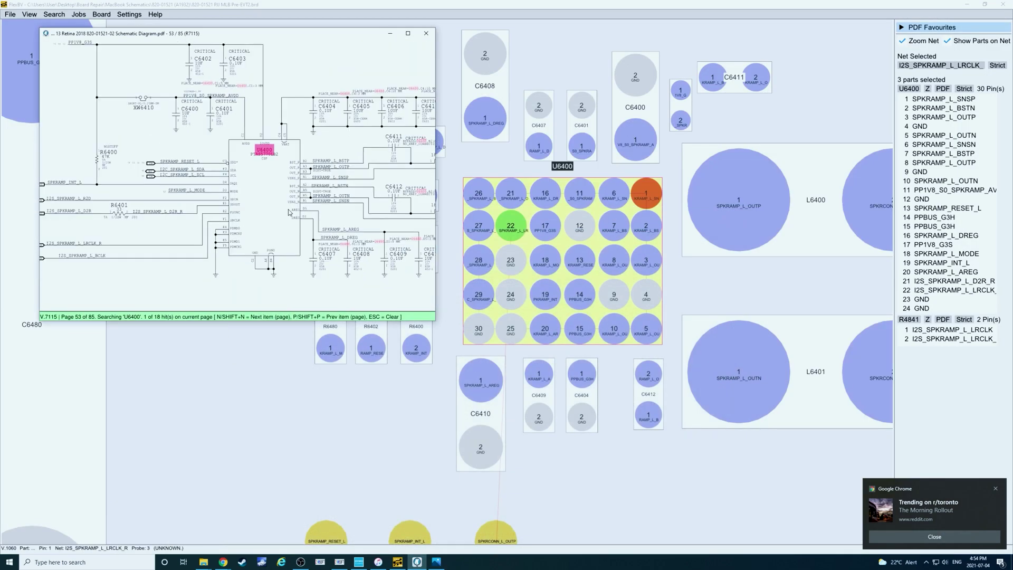
scroll(277, 227, down, 1)
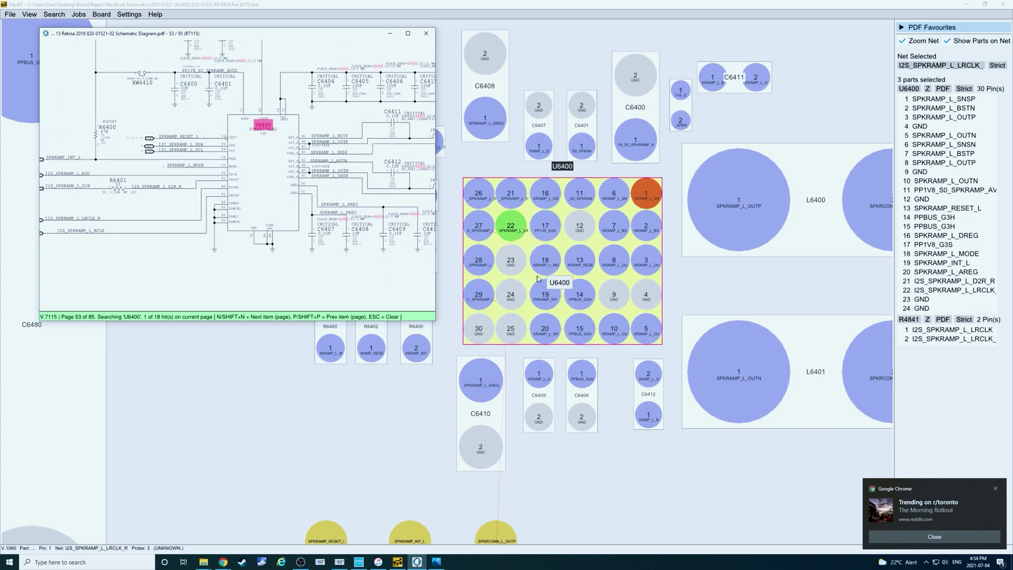
click(576, 269)
scroll(576, 269, up, 4)
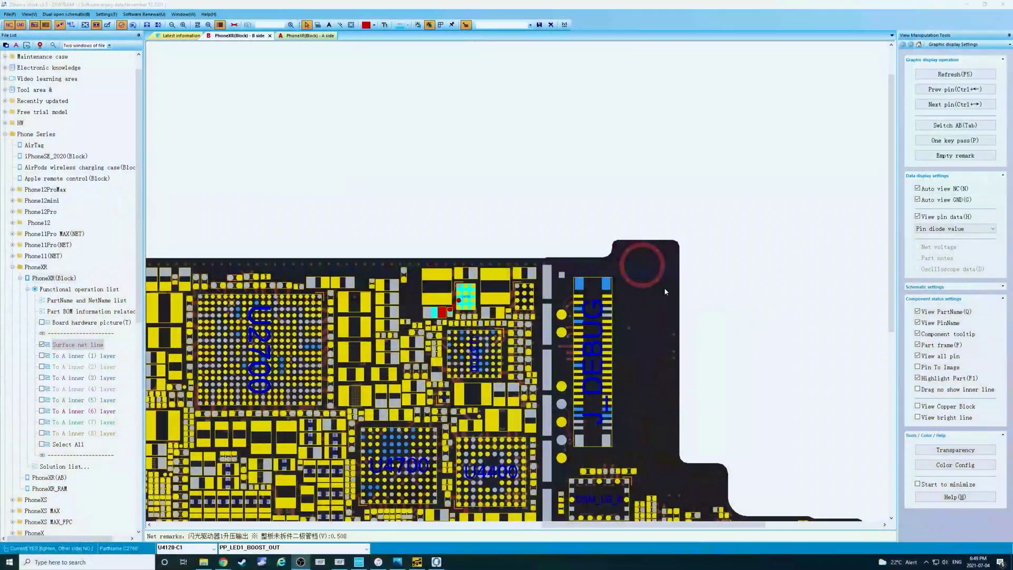
- Show schematic page 53, then the FlexBV board view with U6400's I2S_SPKRAMP_L_LRCLK_R pin list
click(417, 563)
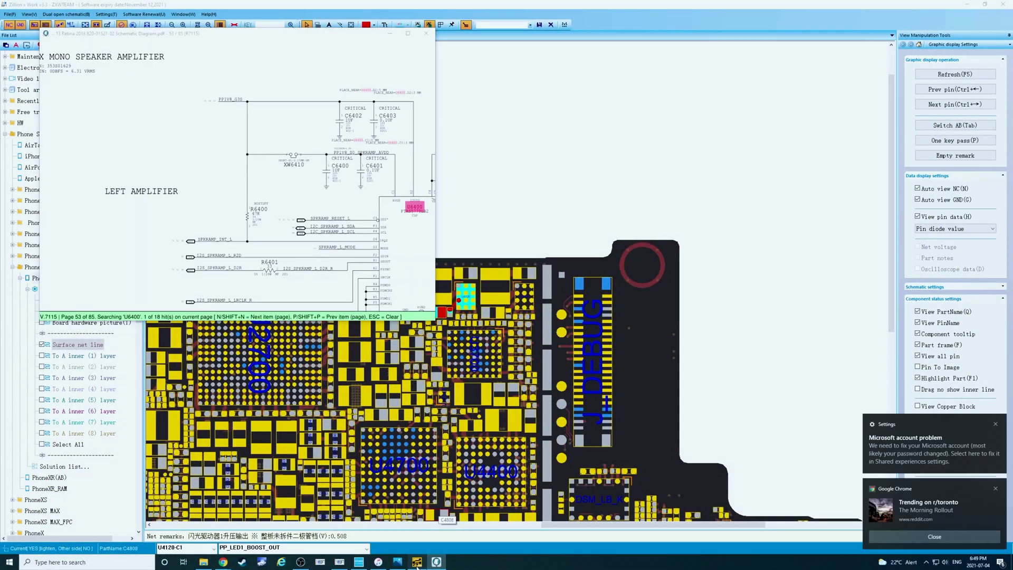
click(417, 563)
scroll(479, 387, up, 3)
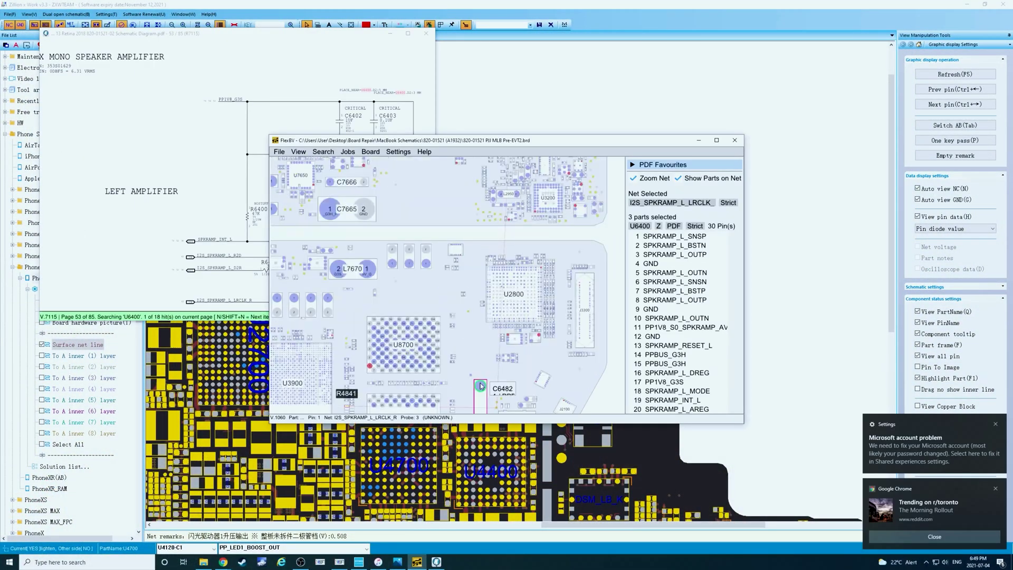
scroll(480, 386, down, 2)
scroll(474, 343, up, 2)
scroll(471, 306, down, 3)
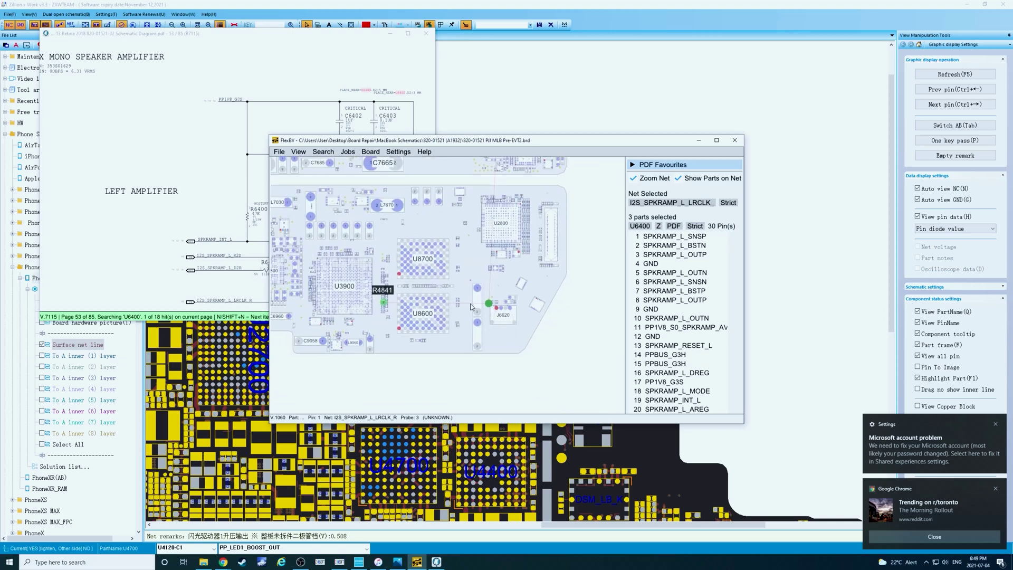
- Maximize the board view and navigate from J6620 over to U6400
click(716, 140)
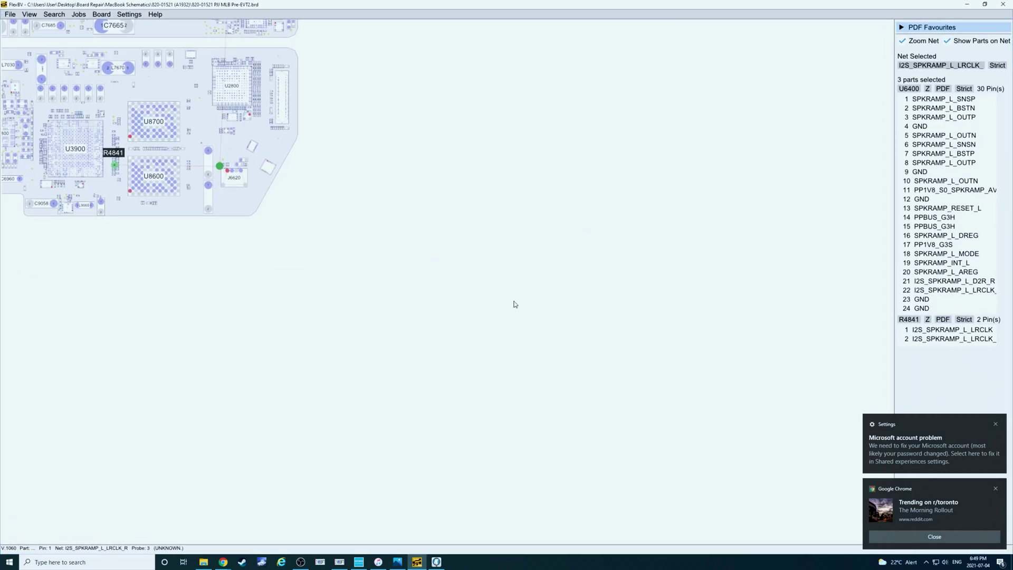
scroll(485, 369, down, 3)
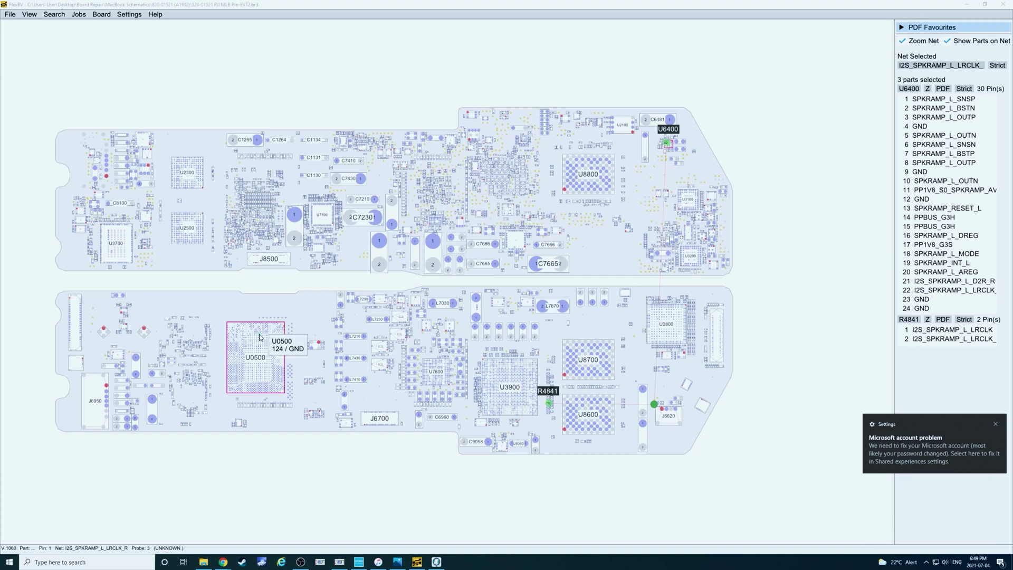
scroll(343, 377, up, 2)
drag(587, 409, 312, 401)
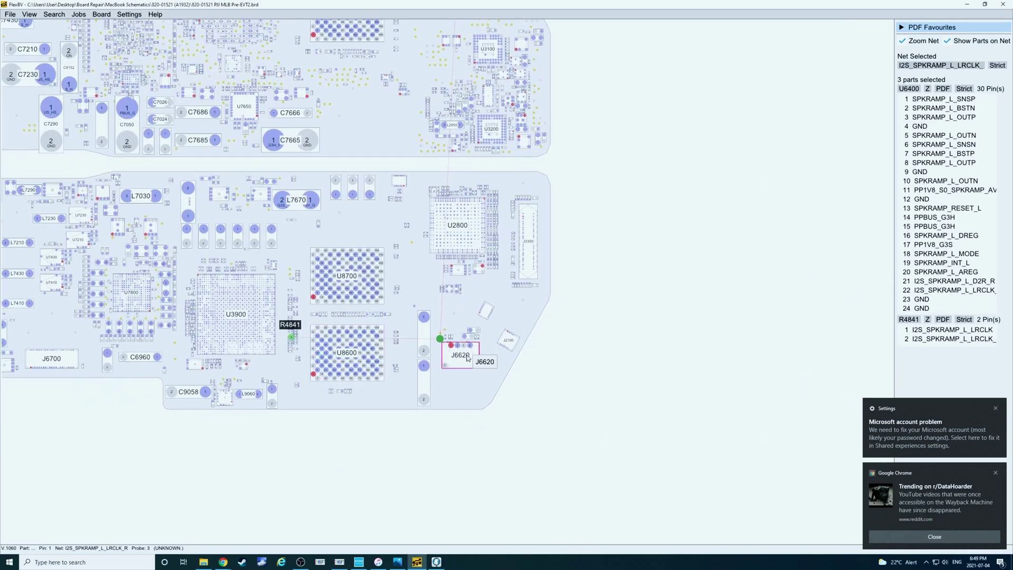
scroll(325, 296, up, 6)
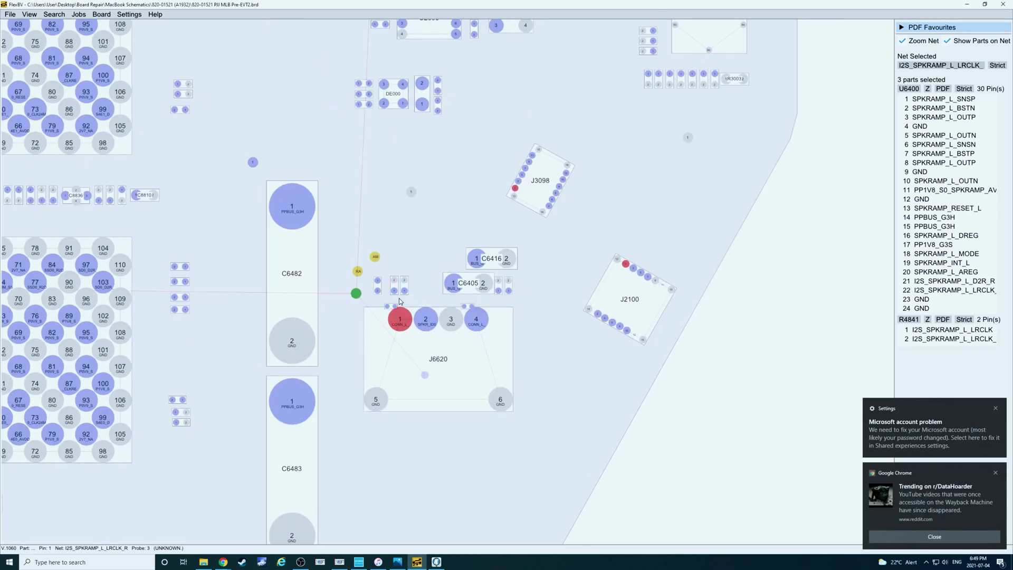
scroll(356, 299, up, 3)
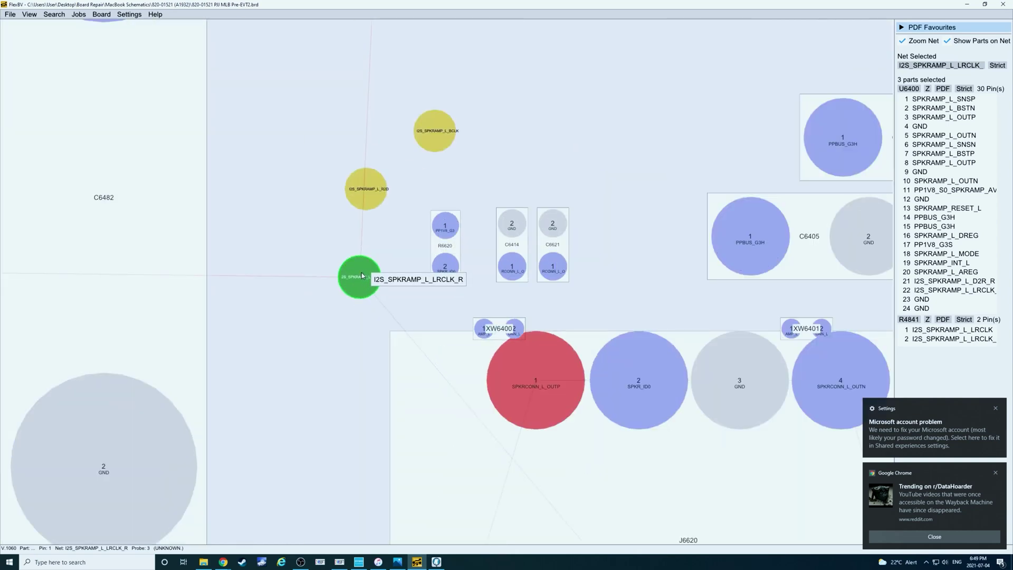
scroll(363, 277, down, 5)
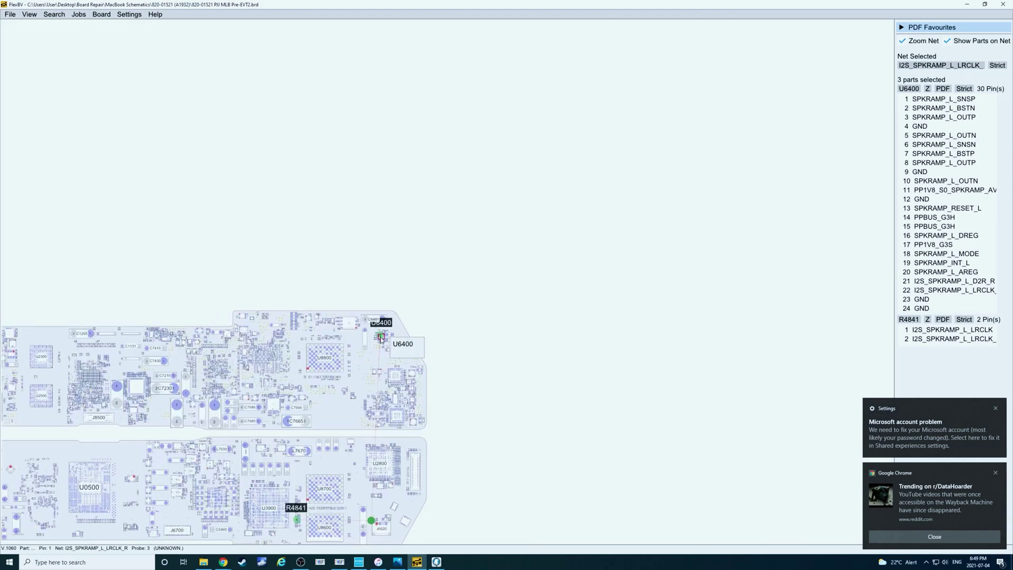
scroll(381, 331, up, 5)
scroll(381, 331, up, 2)
- Search the schematic PDF for U6400, centre its symbol, then recall the panic report photo
right_click(388, 342)
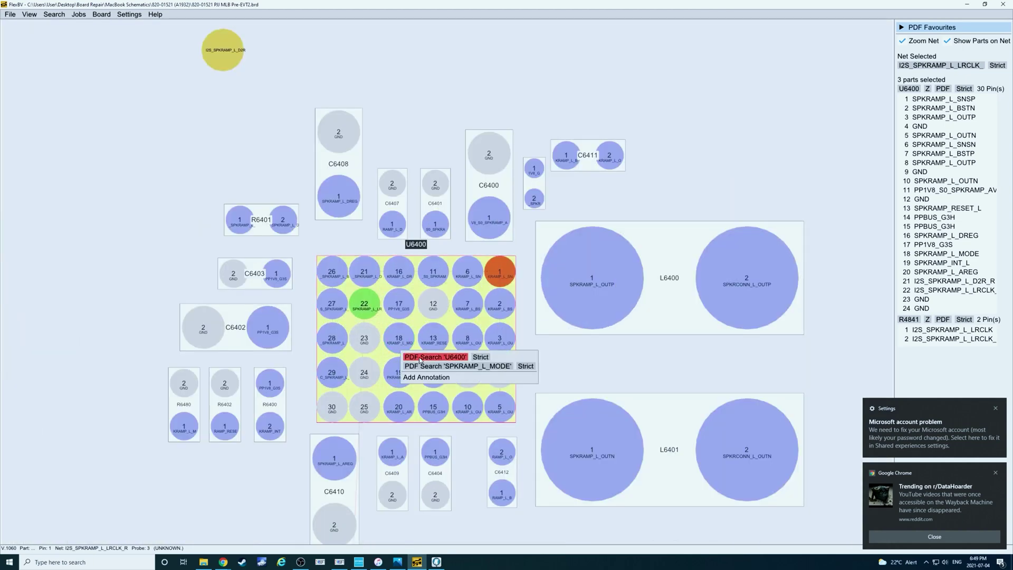
key(Escape)
click(436, 561)
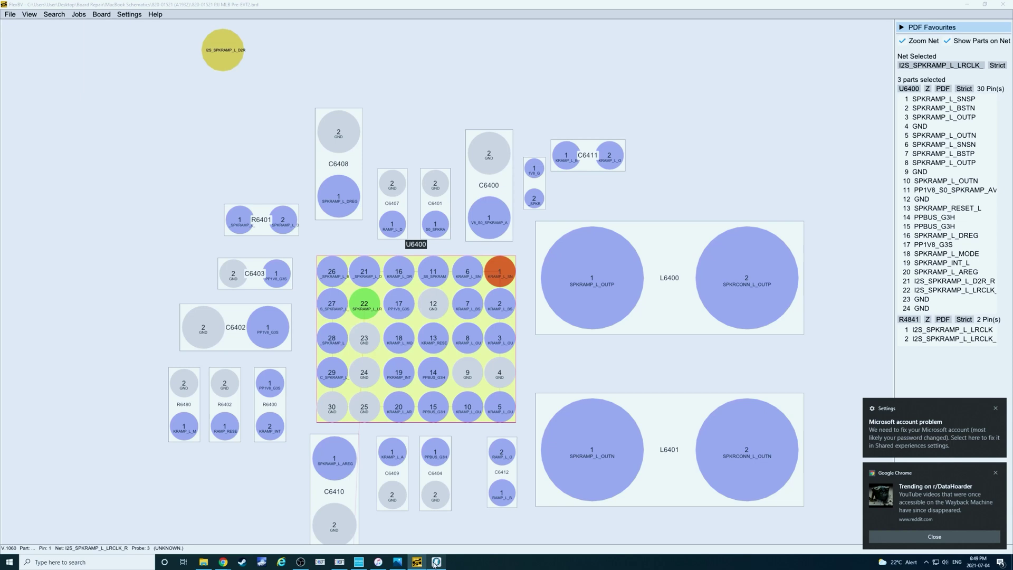
scroll(113, 245, up, 4)
drag(113, 245, 236, 162)
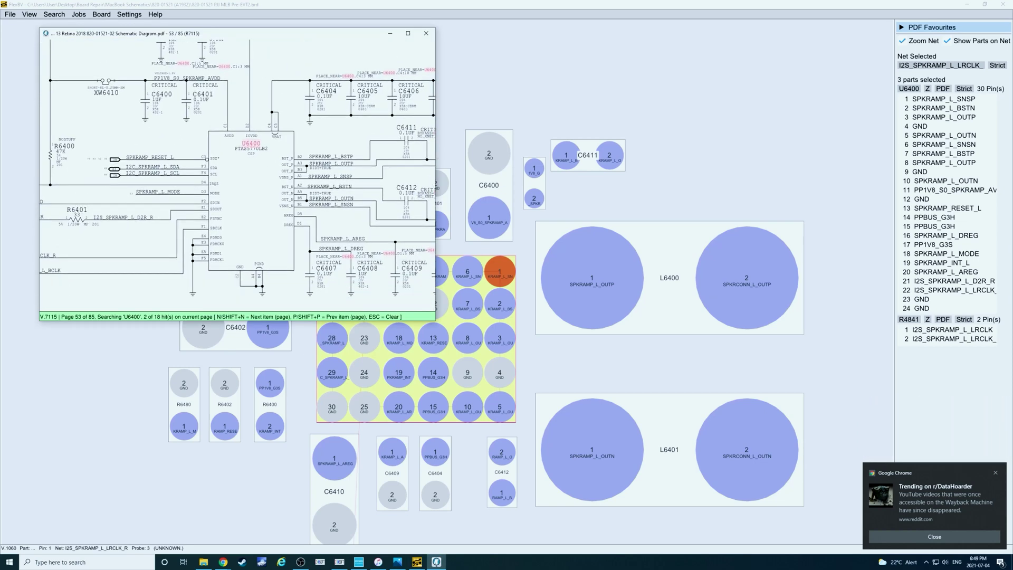
click(397, 562)
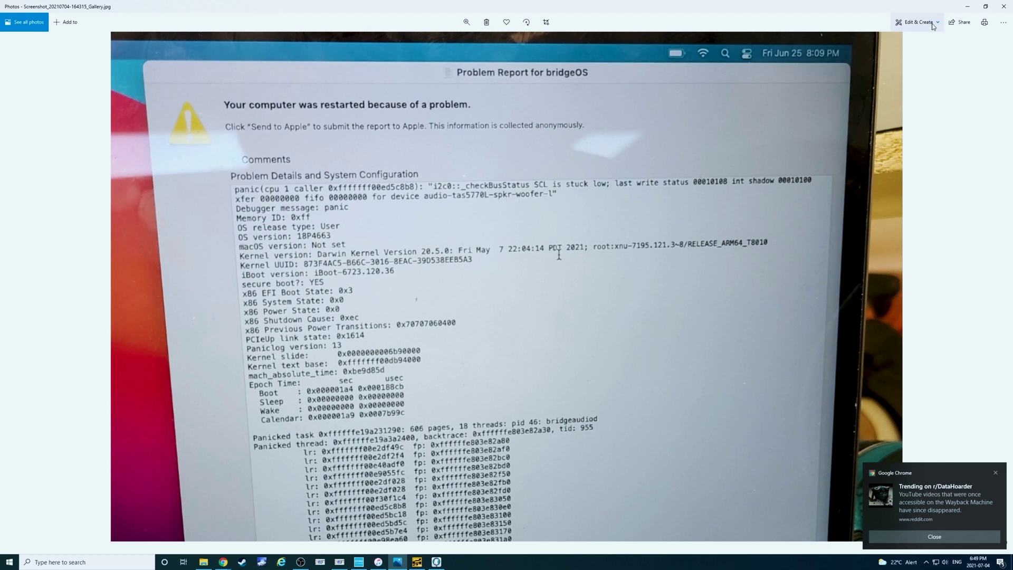
- Hide the photo and zoom schematic page 53 in and out beside U6400's board view
click(964, 8)
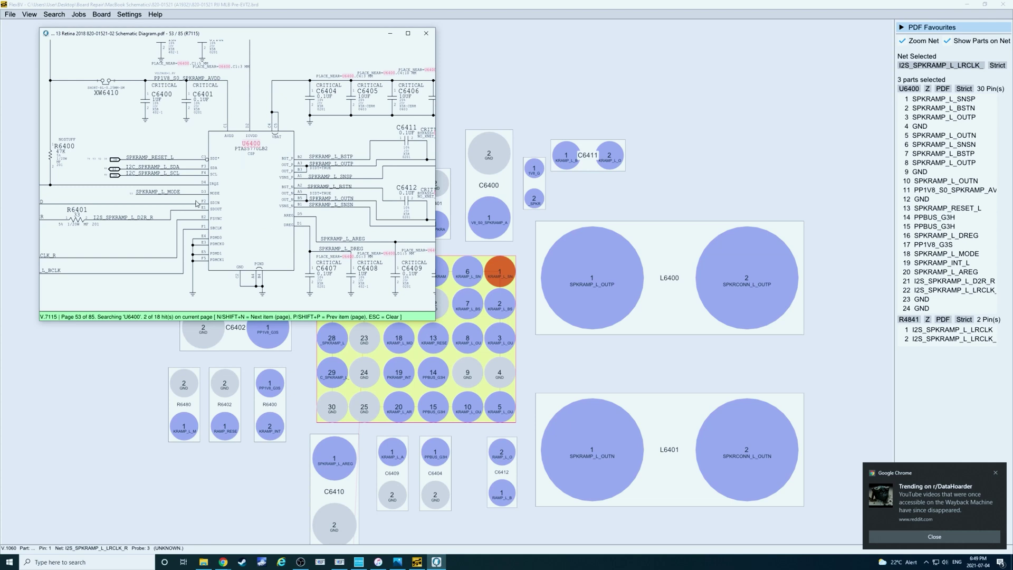
scroll(244, 186, up, 1)
scroll(245, 190, down, 2)
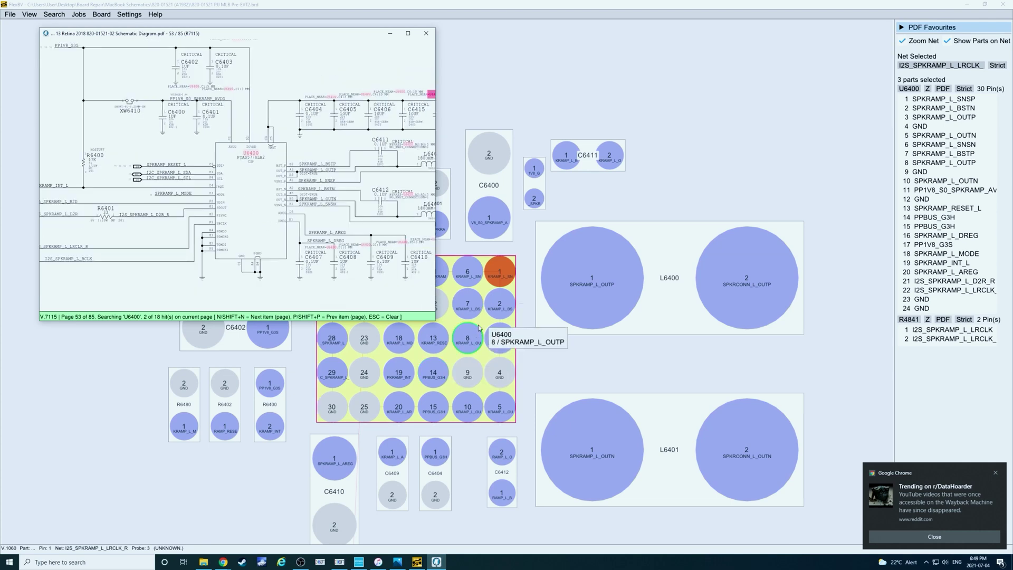